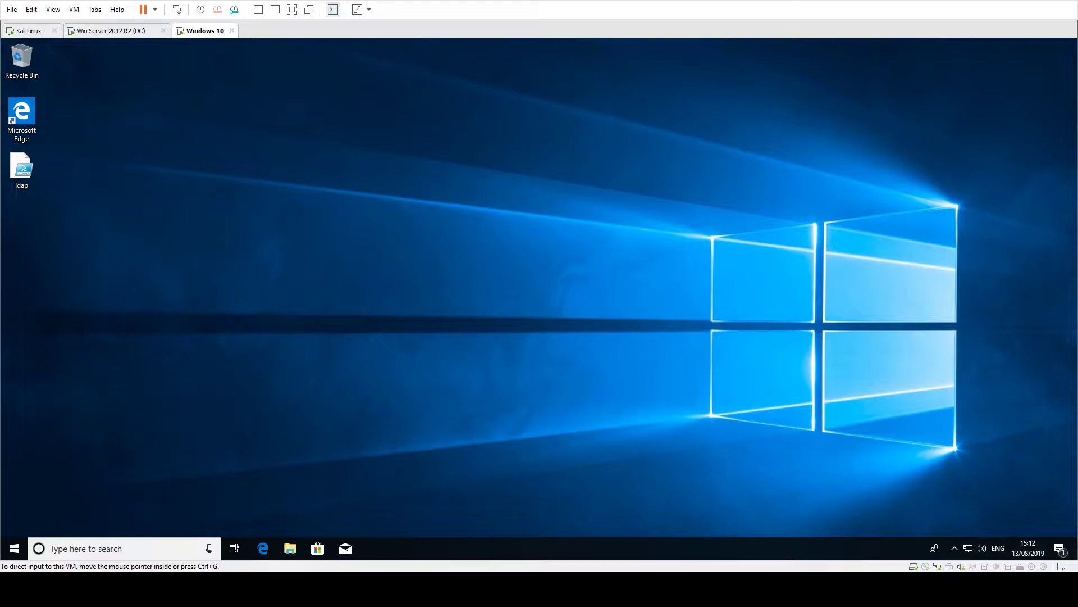
# Show This PC in File Explorer with Local Disk (C:), 43.4 GB free of 59.4 GB, and the DVD drive.
pyautogui.click(290, 549)
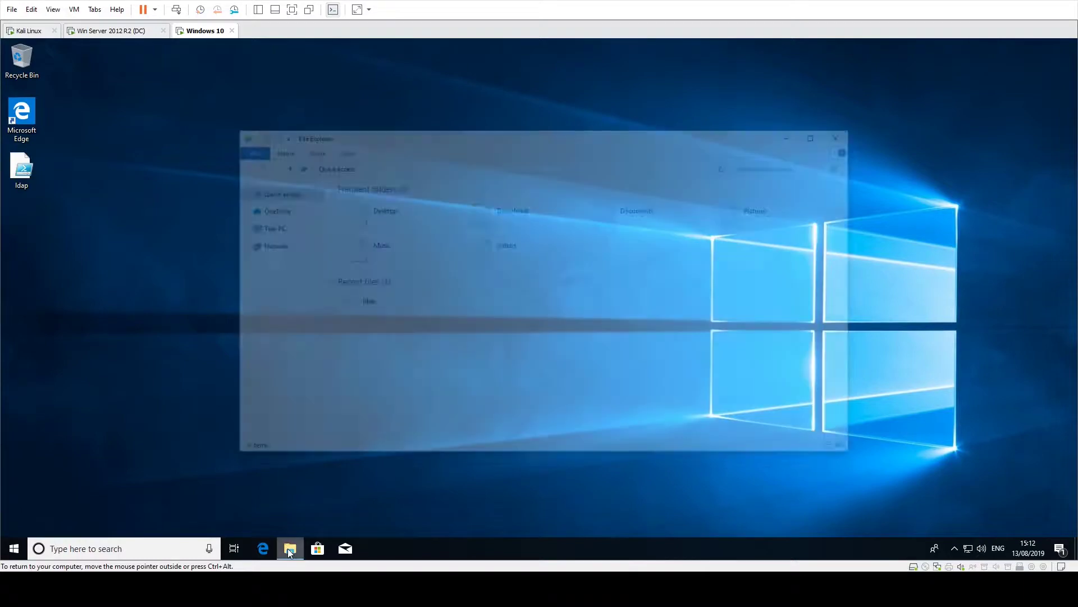
pyautogui.click(283, 307)
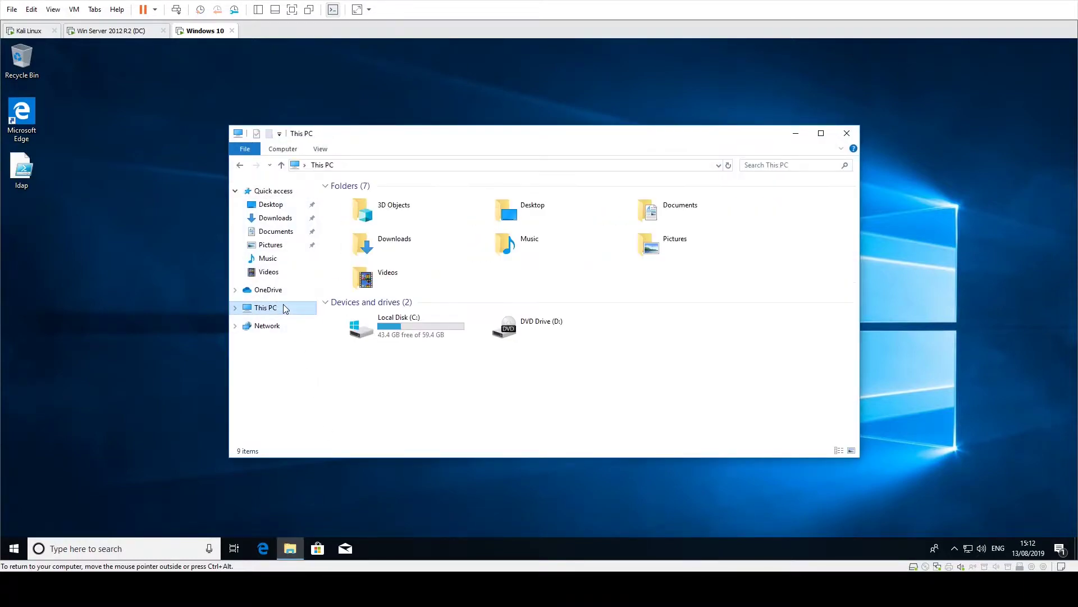
pyautogui.click(437, 326)
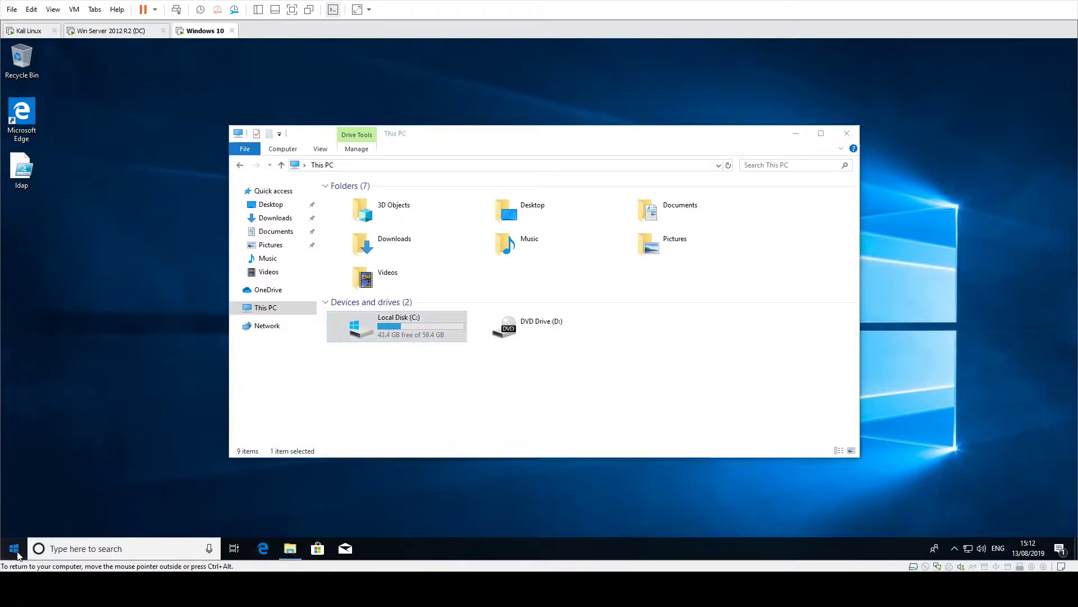
pyautogui.click(14, 548)
pyautogui.write('this pc')
pyautogui.press('Return')
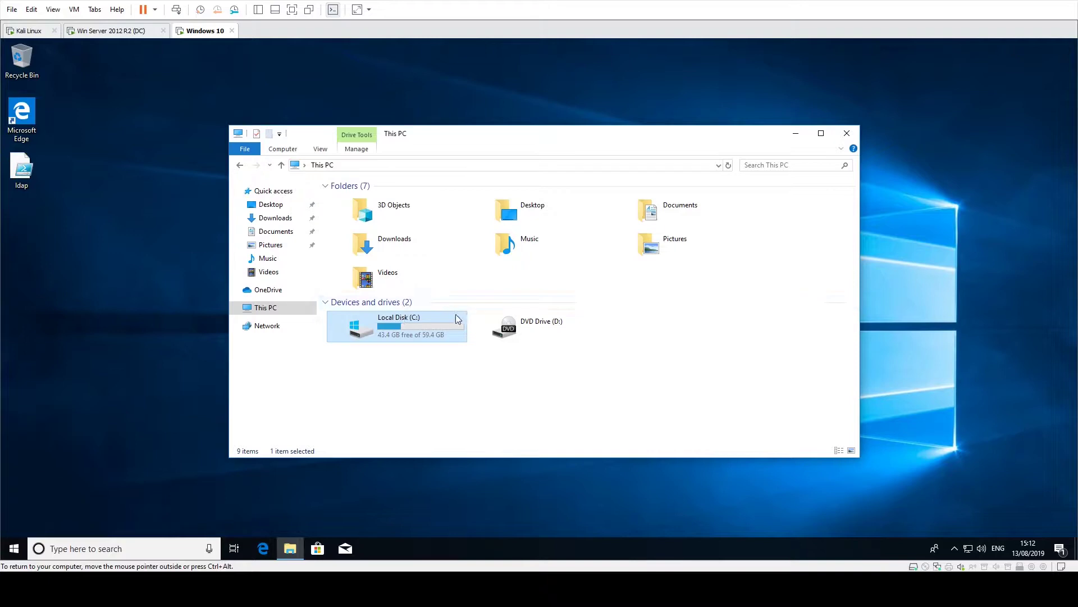
# Turn on BitLocker for Local Disk (C:) from its context menu.
pyautogui.moveTo(427, 325)
pyautogui.rightClick(426, 323)
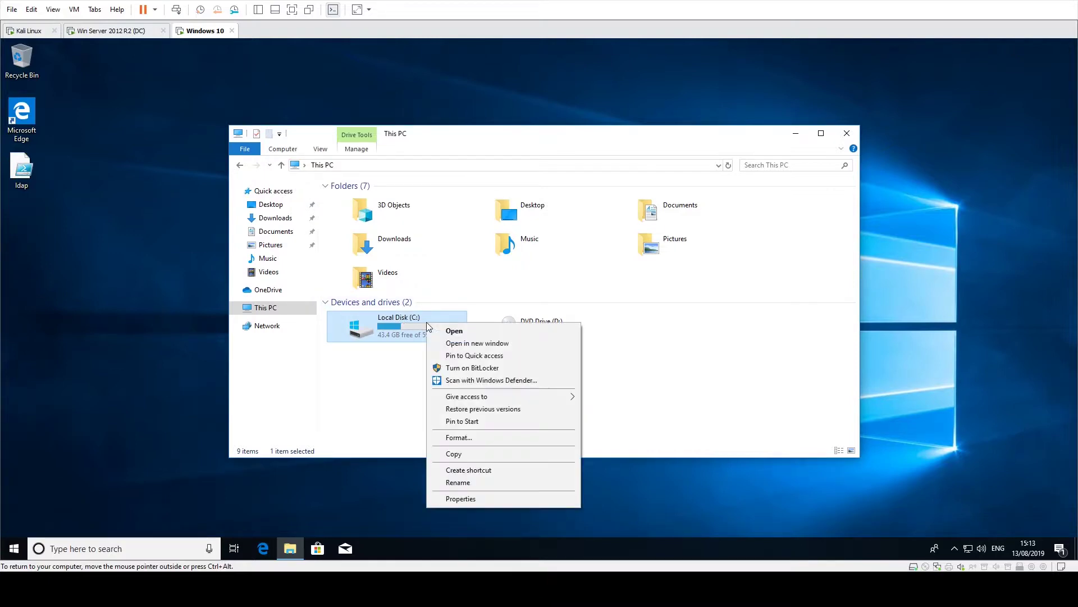
pyautogui.click(478, 371)
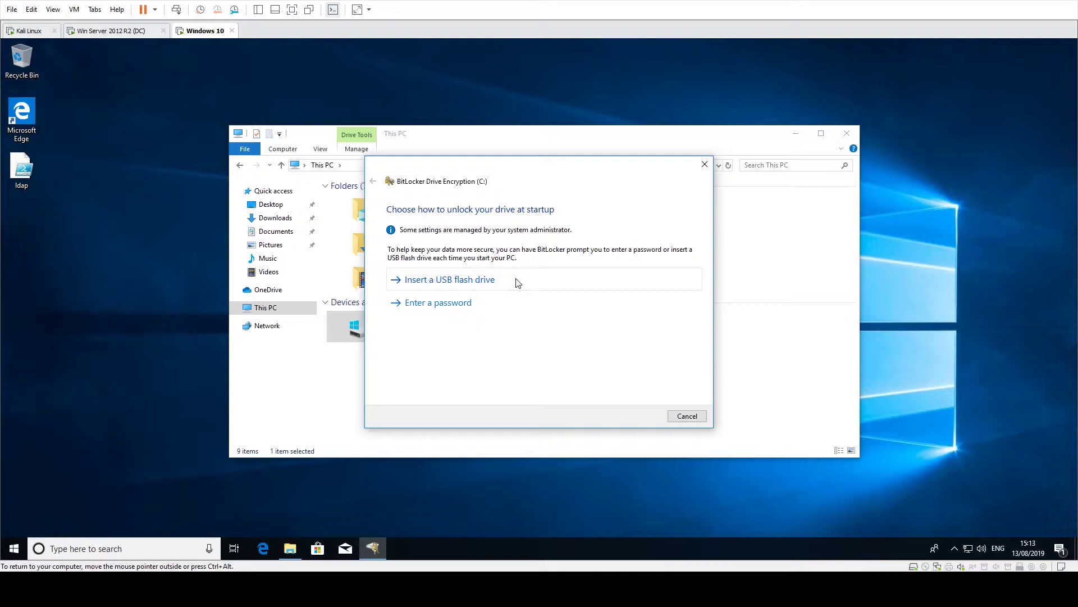
# Choose password unlocking and enter the startup password in both password fields.
pyautogui.click(475, 304)
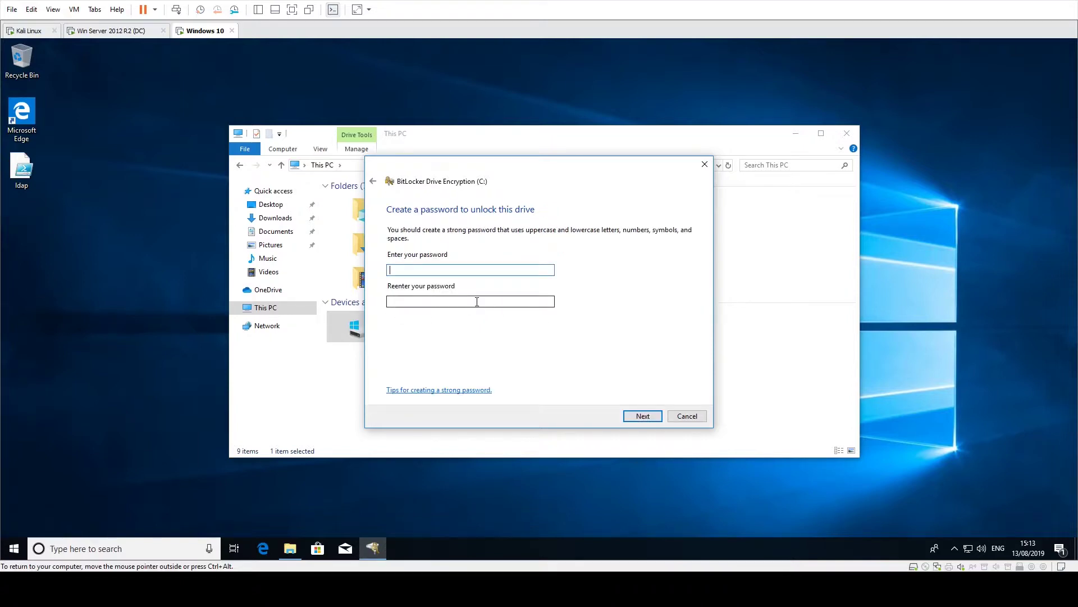
pyautogui.write('********')
pyautogui.press('Tab')
pyautogui.write('********')
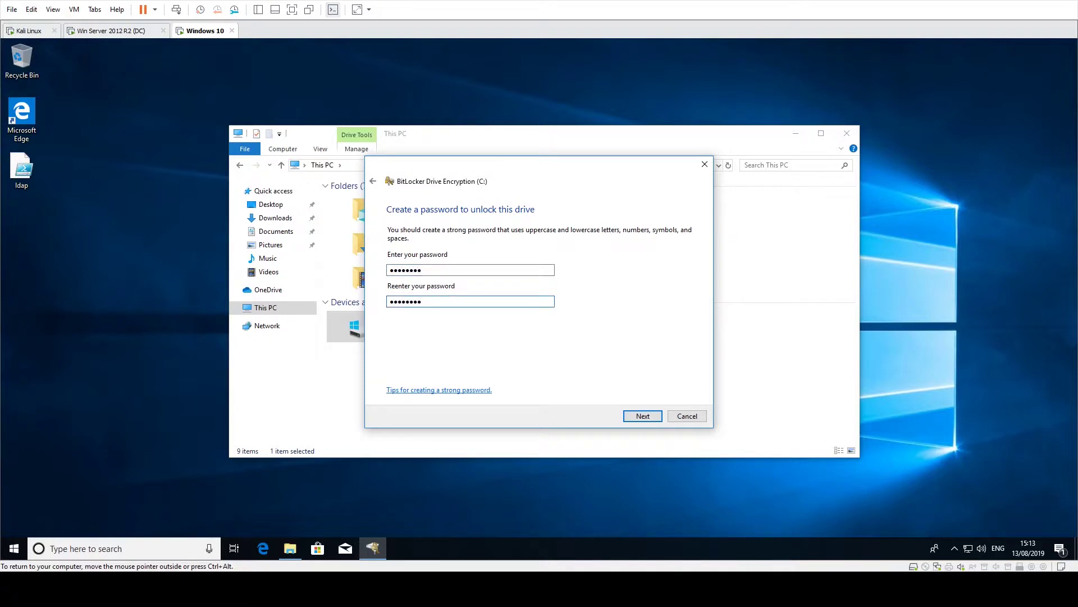
# Accept the password, then try printing the recovery key and cancel the print.
pyautogui.click(654, 419)
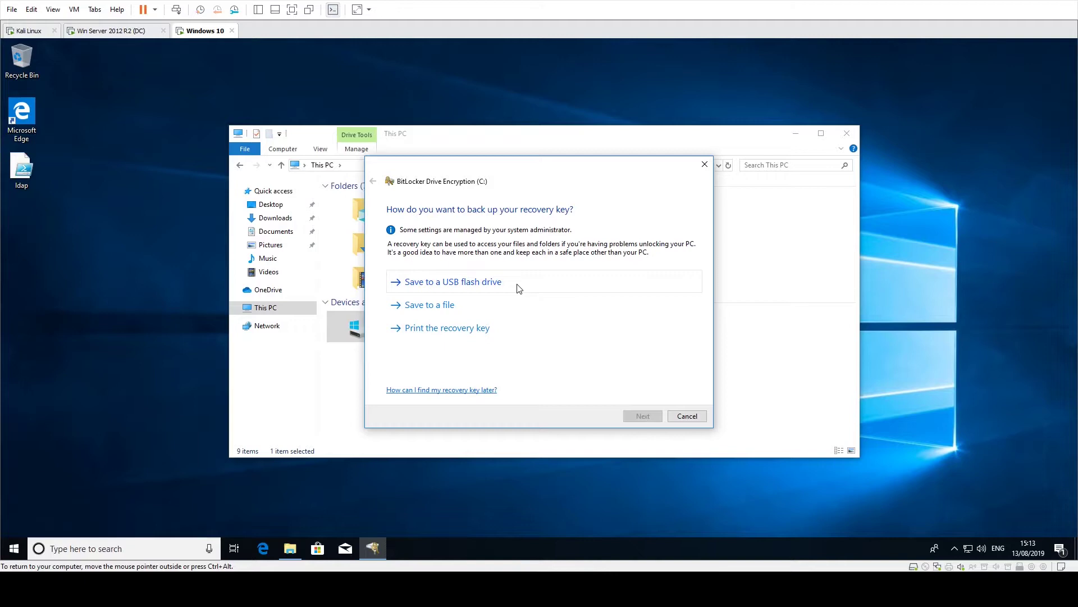
pyautogui.click(494, 331)
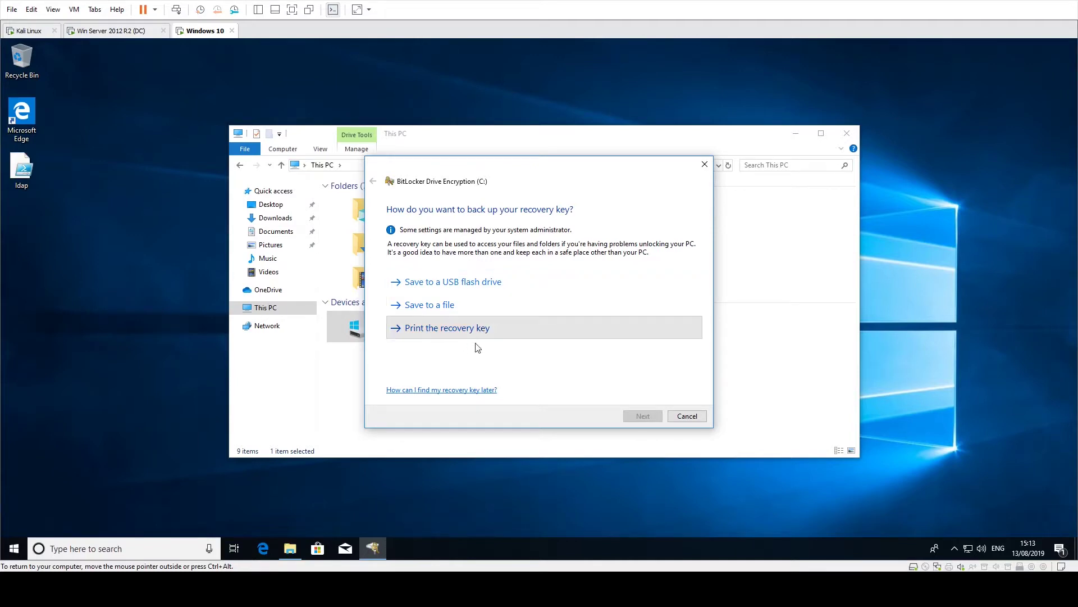
pyautogui.click(573, 328)
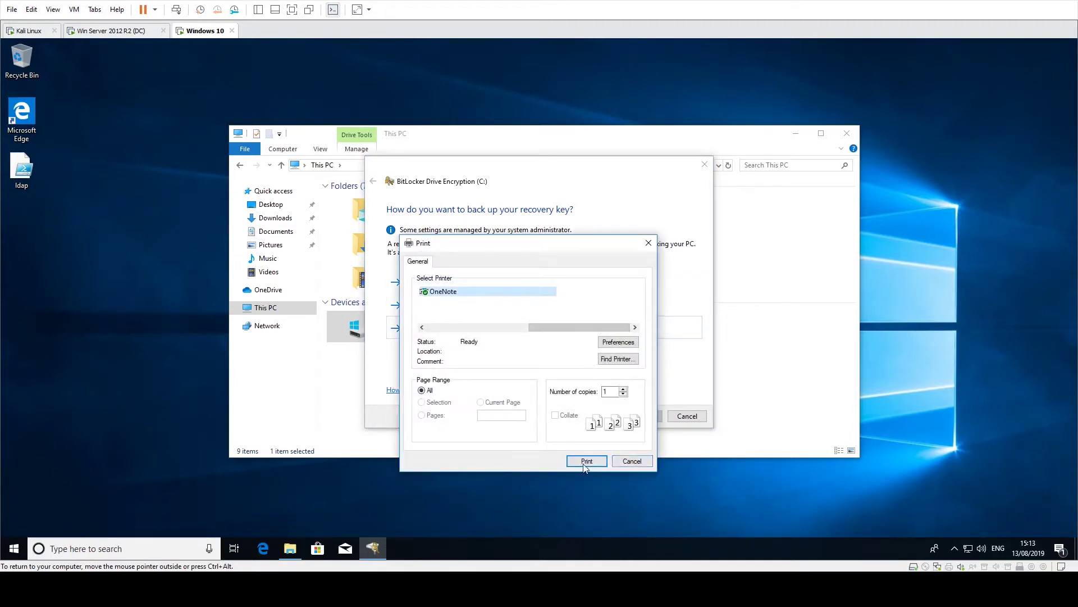
pyautogui.click(632, 460)
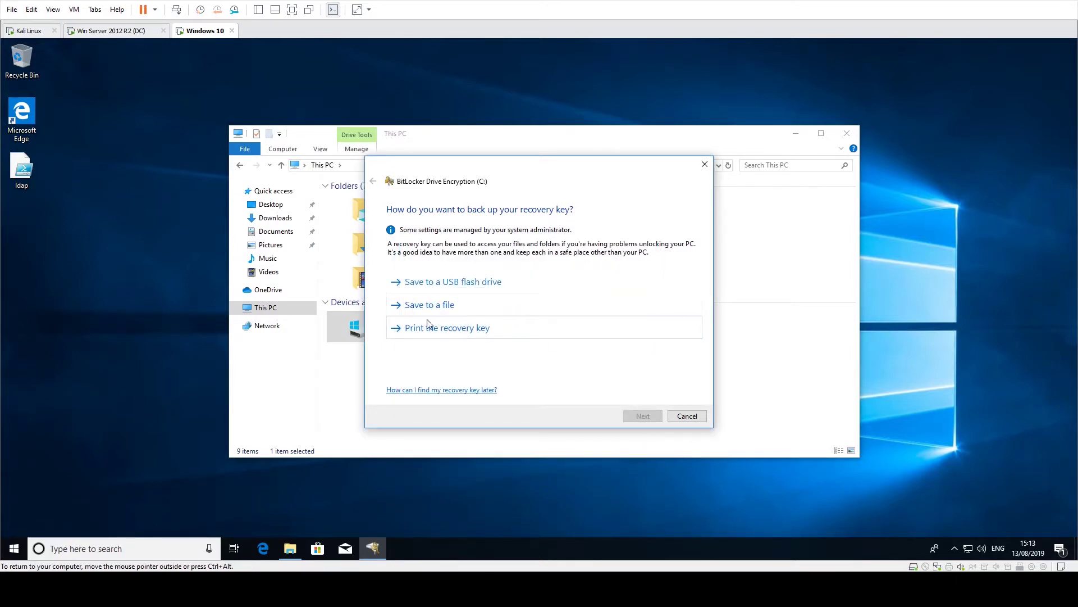
# Try saving the recovery key file to This PC, Desktop and OneDrive, dismissing each refusal.
pyautogui.click(457, 309)
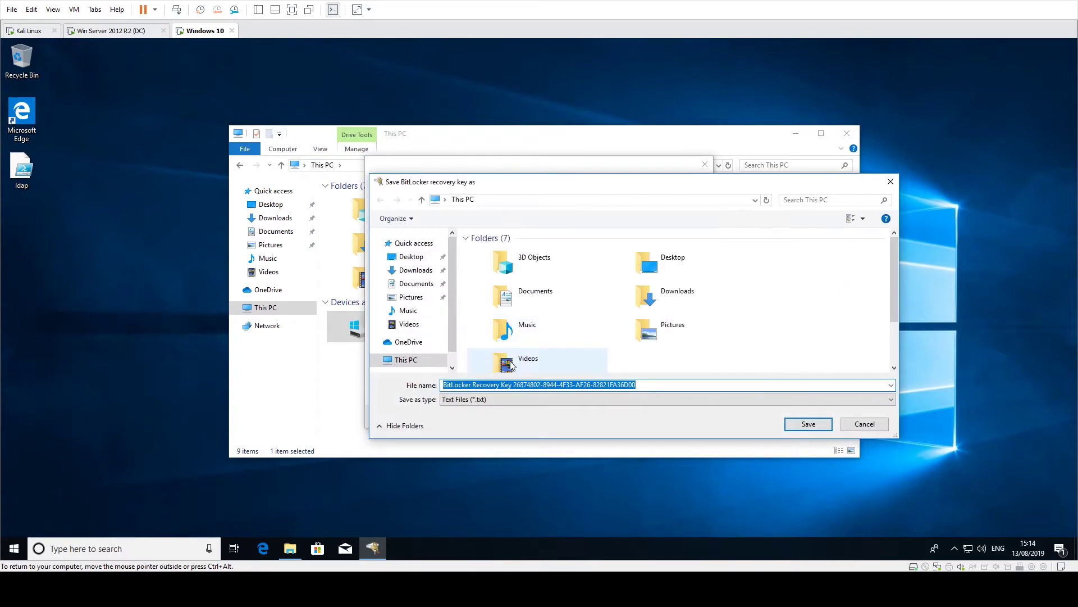
pyautogui.click(797, 429)
pyautogui.click(614, 291)
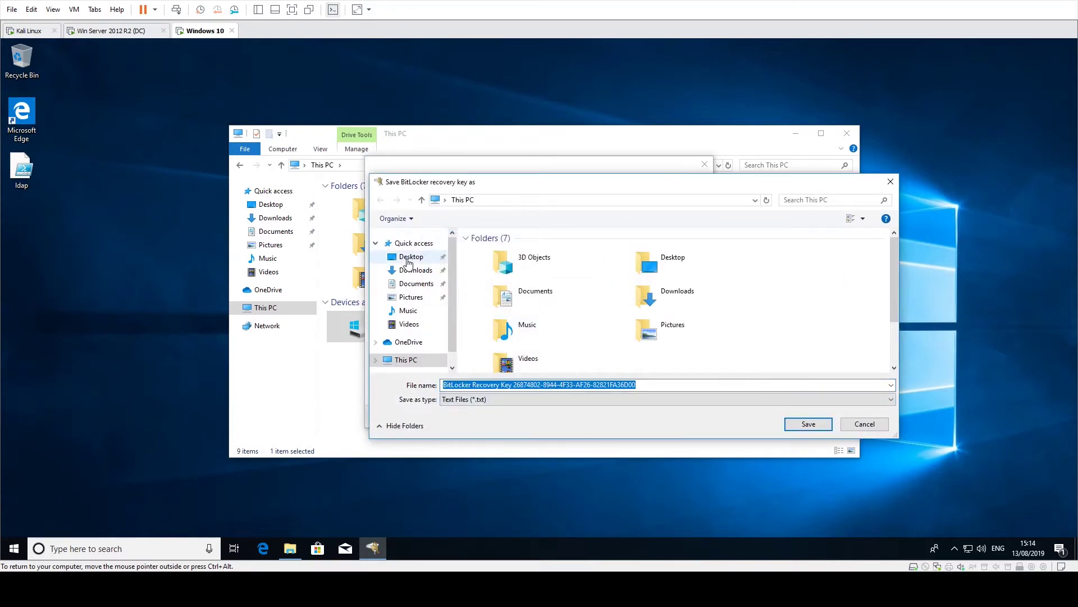
pyautogui.click(802, 426)
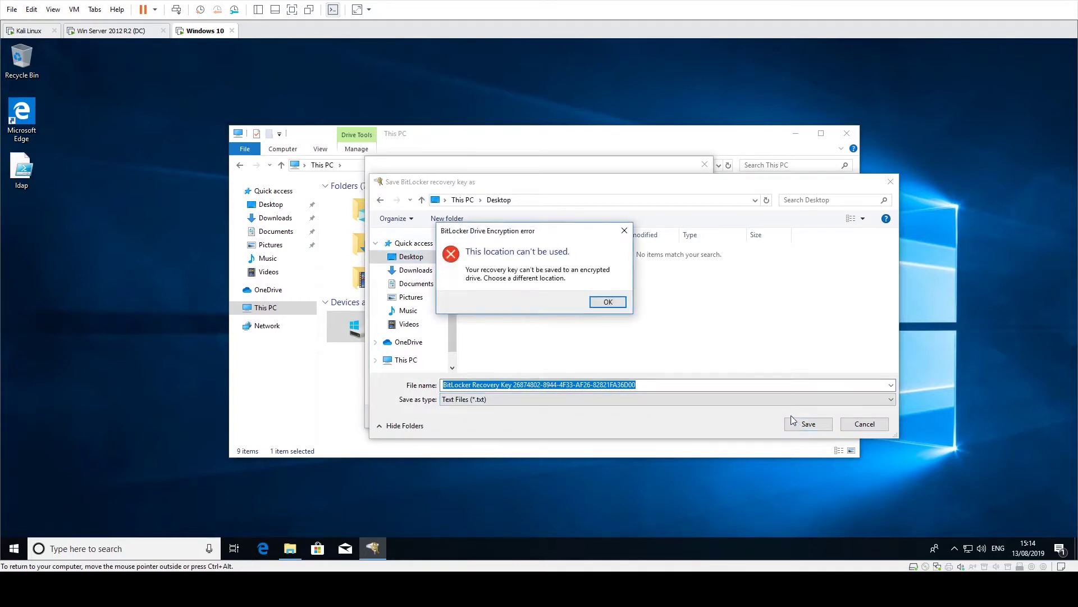
pyautogui.click(607, 302)
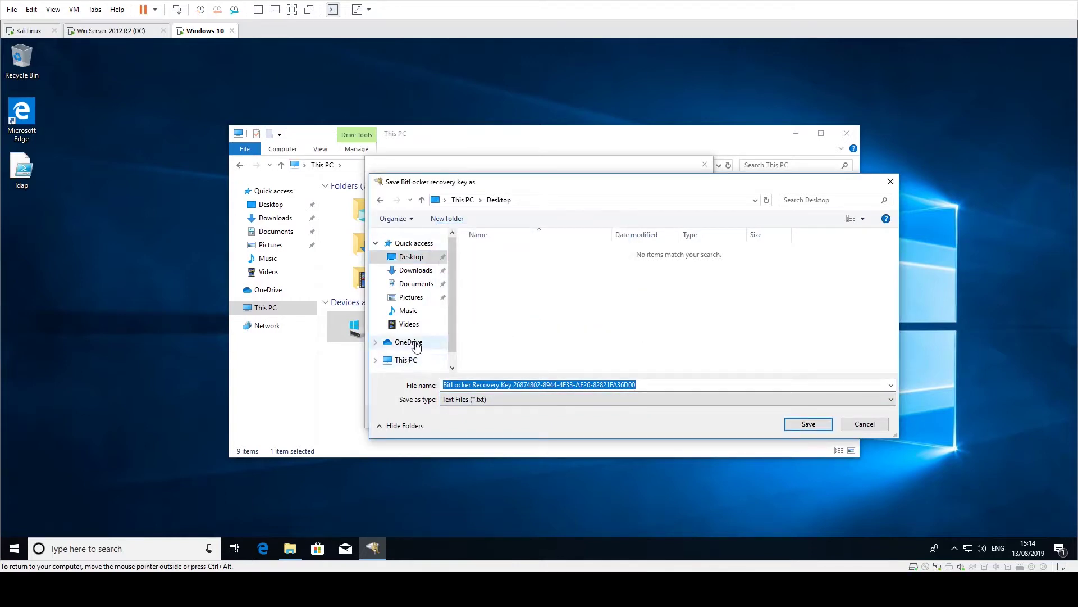
pyautogui.click(424, 342)
pyautogui.click(807, 425)
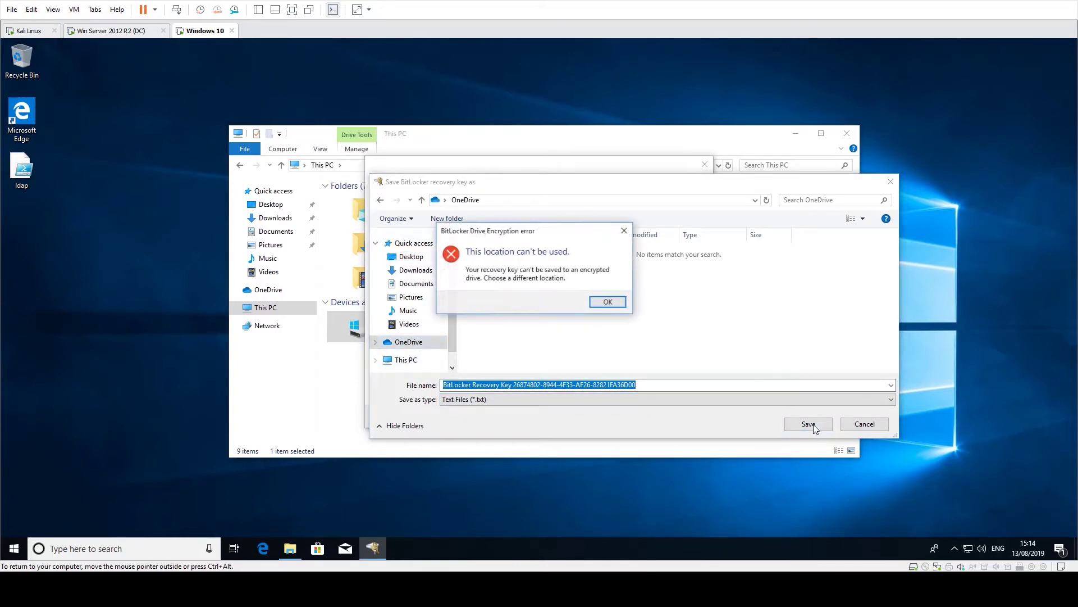
pyautogui.click(608, 302)
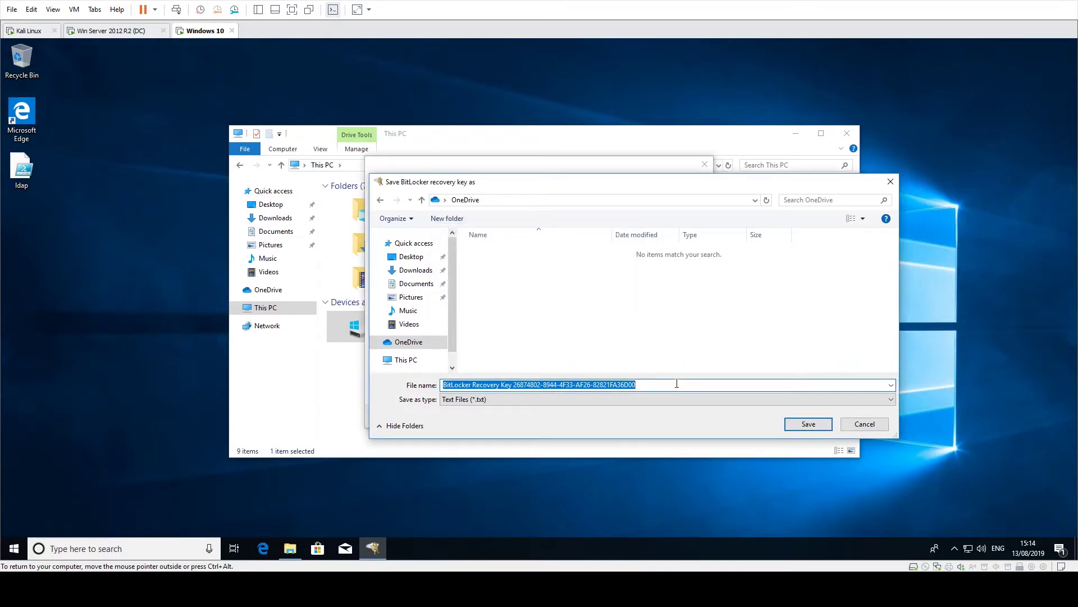
# Prefix the recovery key file name with \\localhost\c$\ and save it there.
pyautogui.click(662, 383)
pyautogui.press('Home')
pyautogui.write('\\\\')
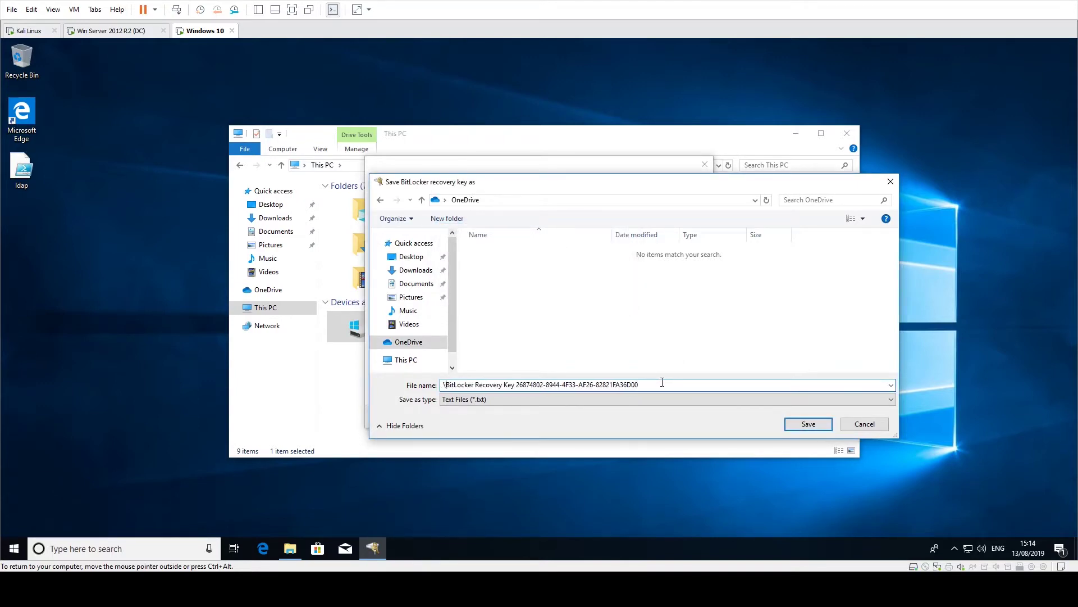
pyautogui.write('localhost\\')
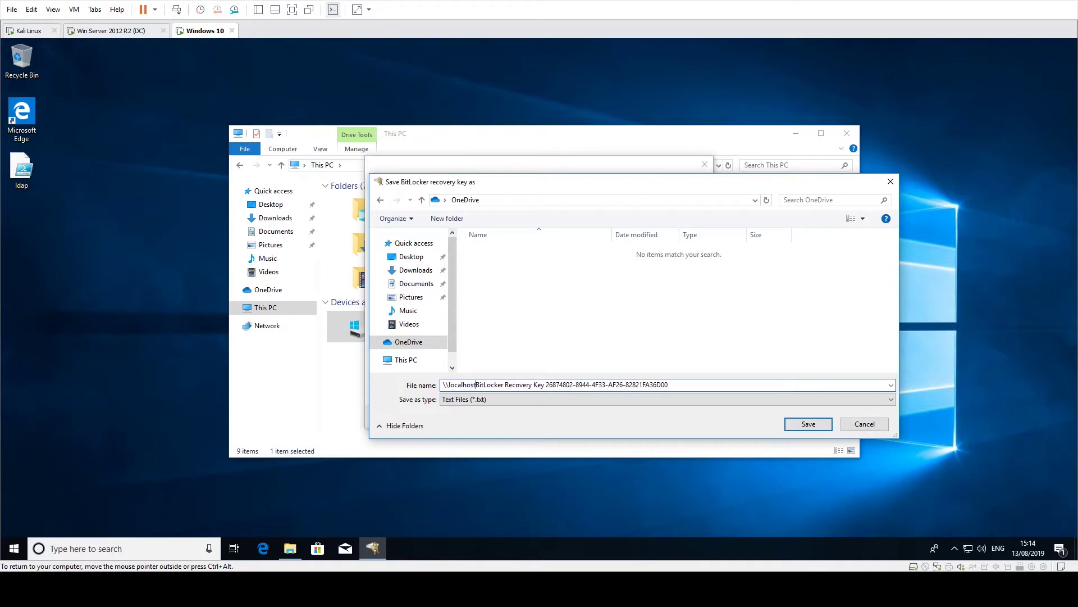
pyautogui.write('c$')
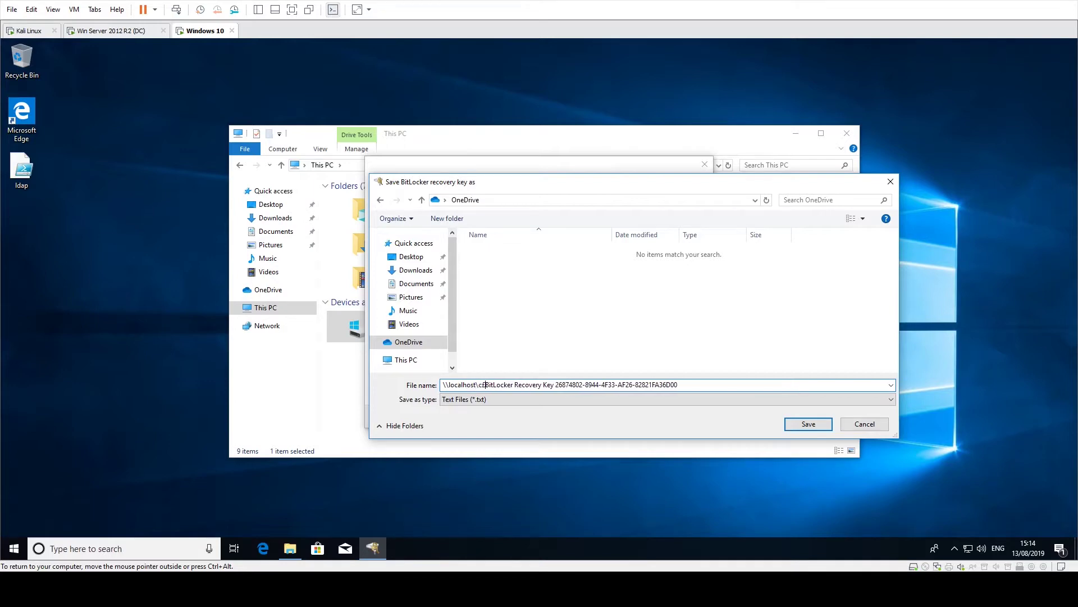
pyautogui.write('\\')
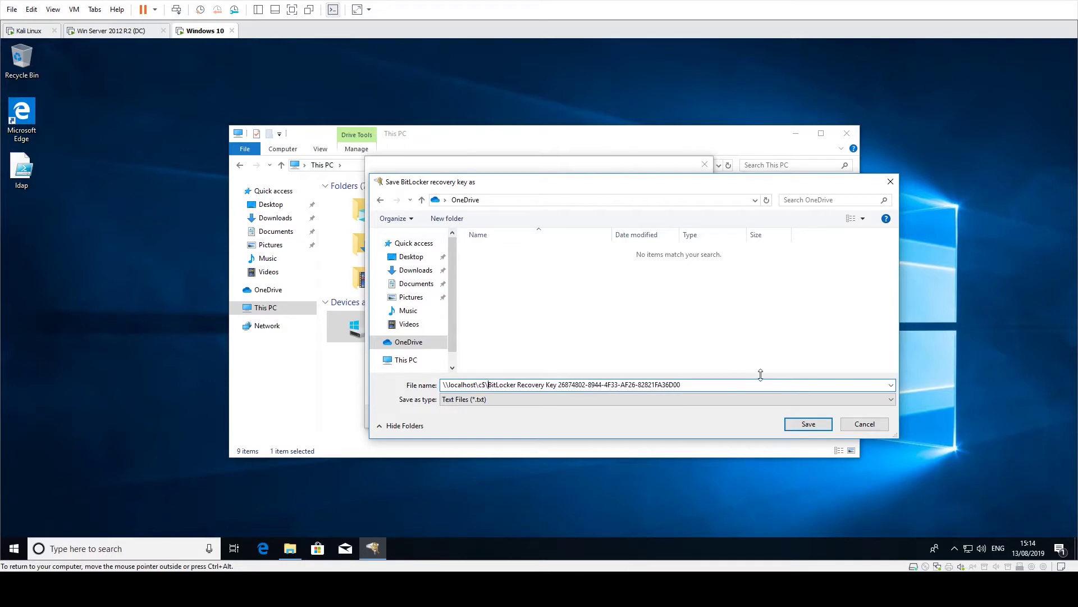
pyautogui.click(808, 423)
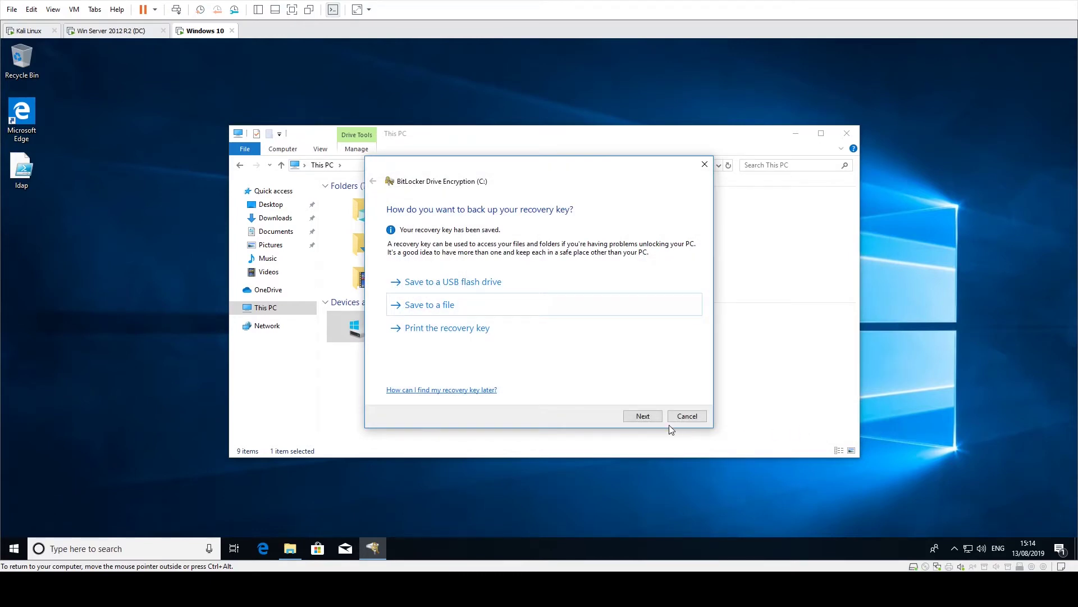
# Run encryption of drive C: to completion, close the notice, and reselect Local Disk (C:).
pyautogui.click(643, 417)
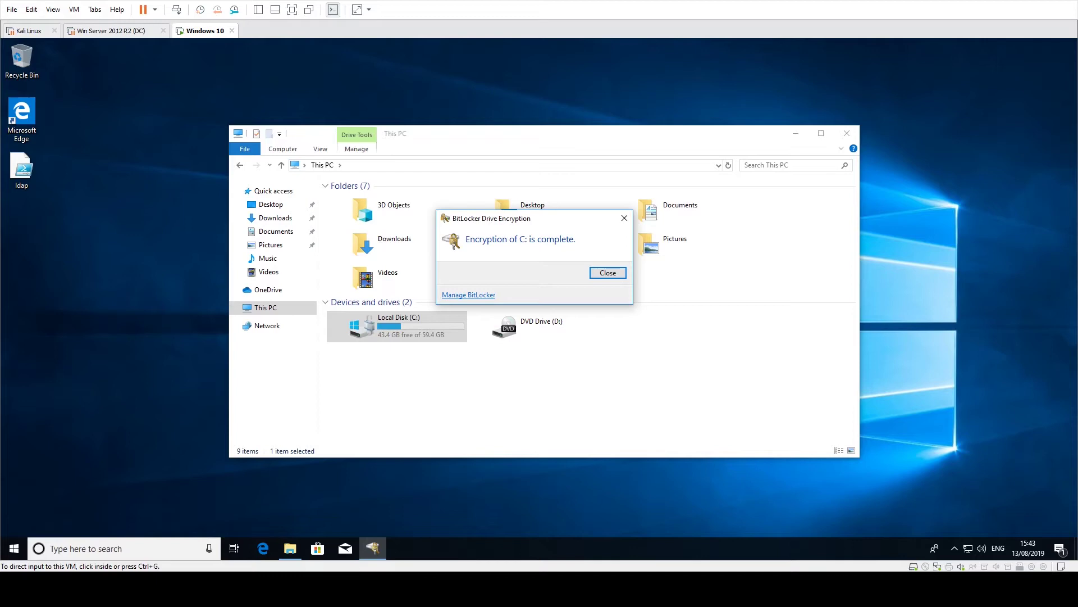
pyautogui.click(608, 273)
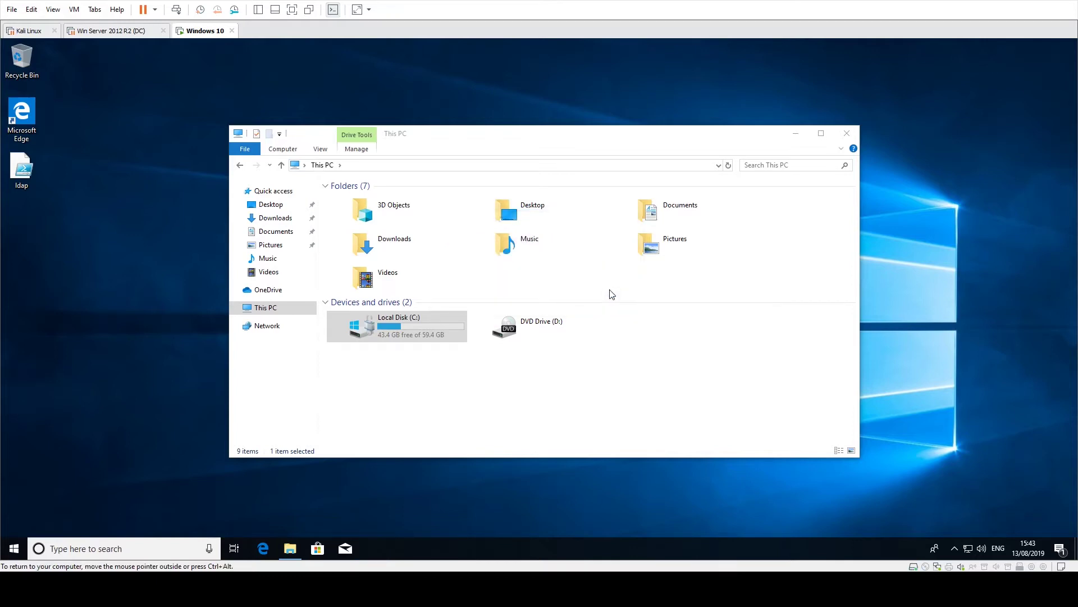
pyautogui.click(586, 394)
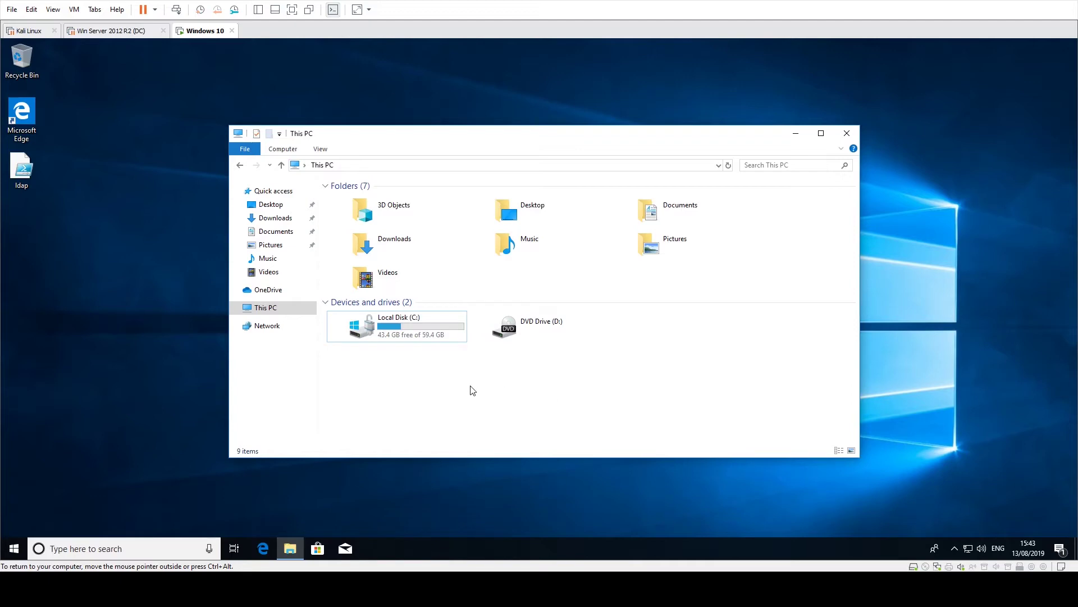
pyautogui.click(442, 336)
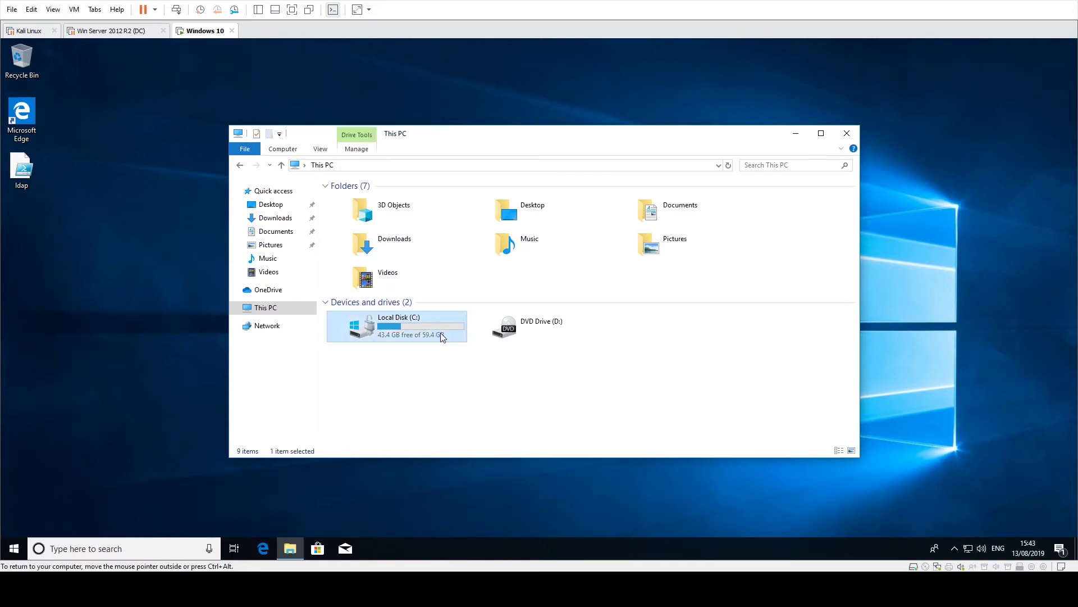
# Choose Change BitLocker password from the C: drive's context menu, then refocus the This PC window.
pyautogui.rightClick(441, 336)
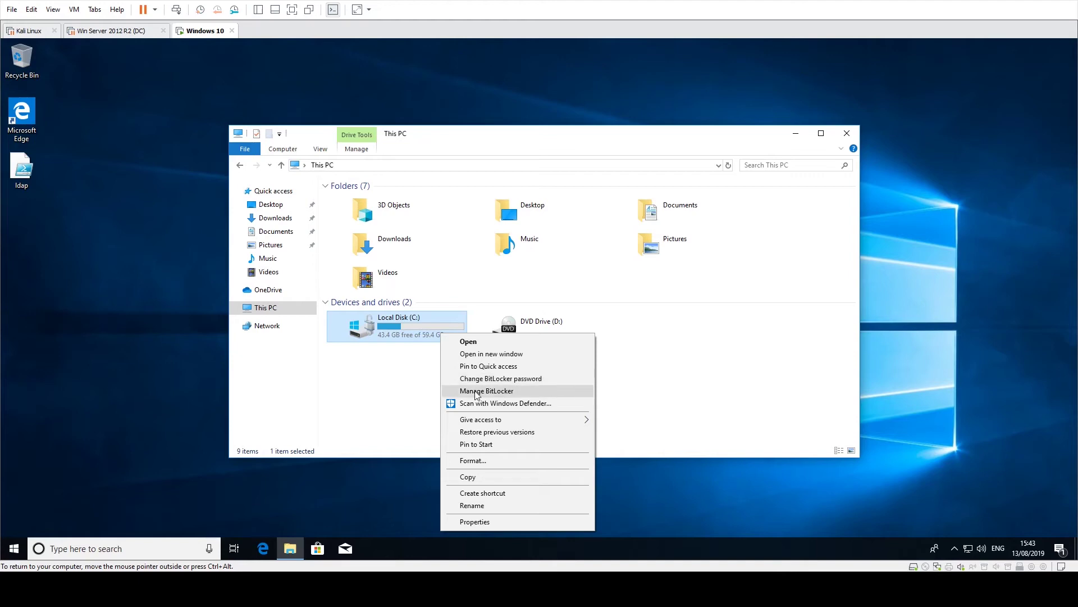
pyautogui.click(555, 378)
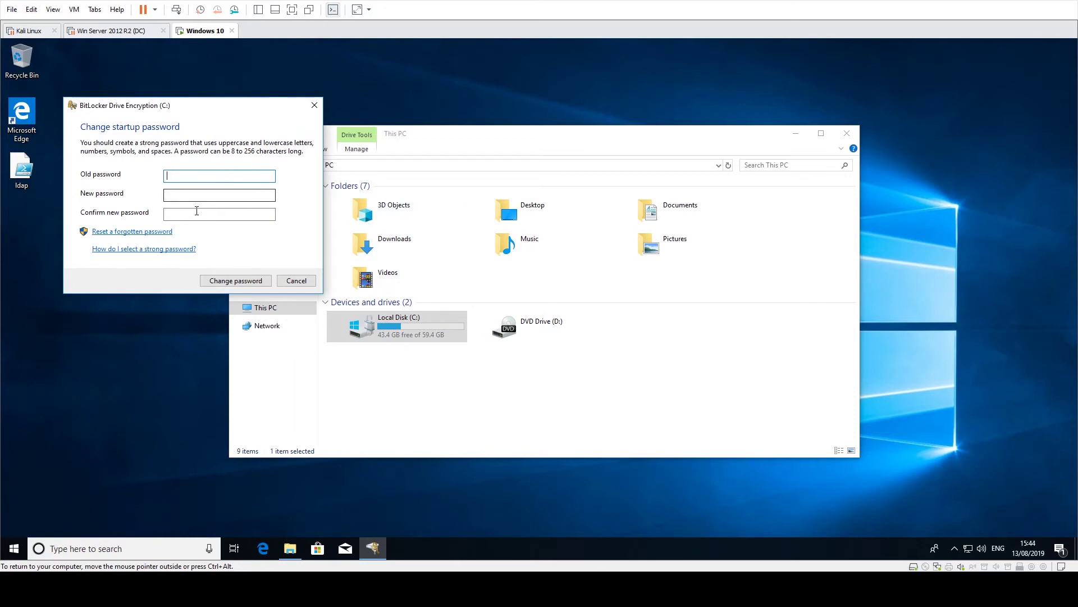
pyautogui.click(296, 281)
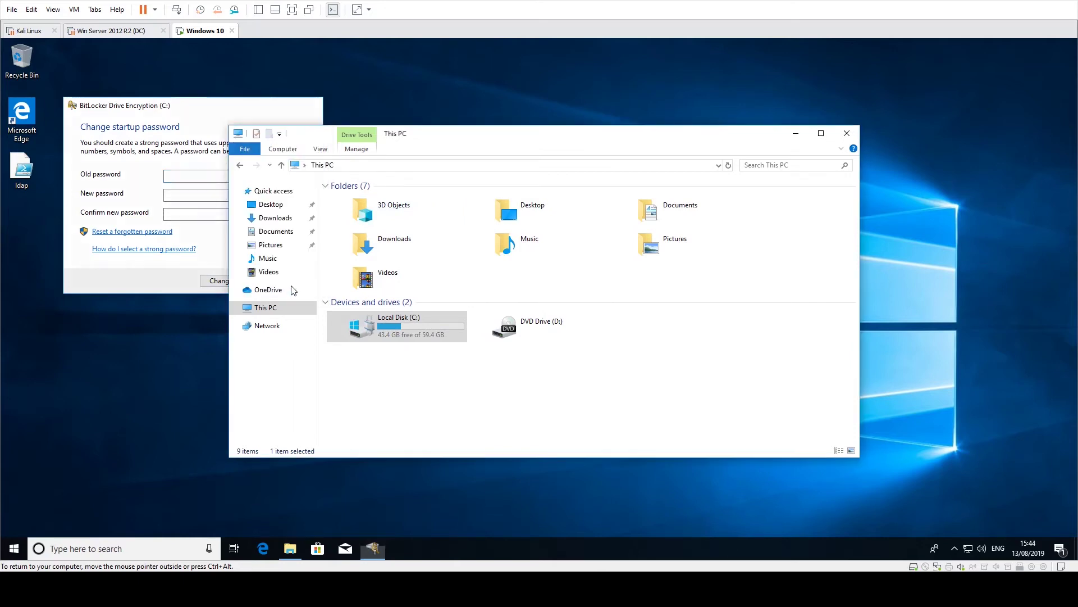